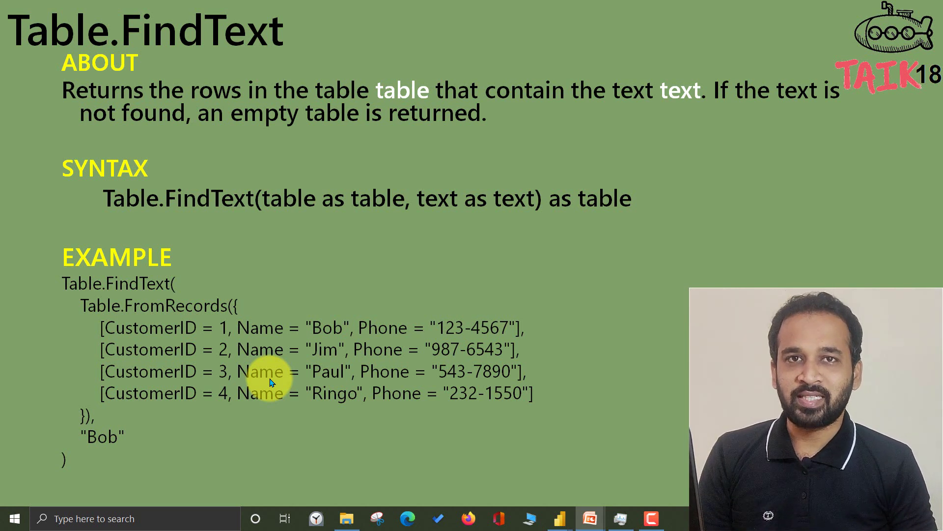
Step: Switch from the slides to Power BI Desktop's Power Query Editor window with WinnerList
key(alt+Tab)
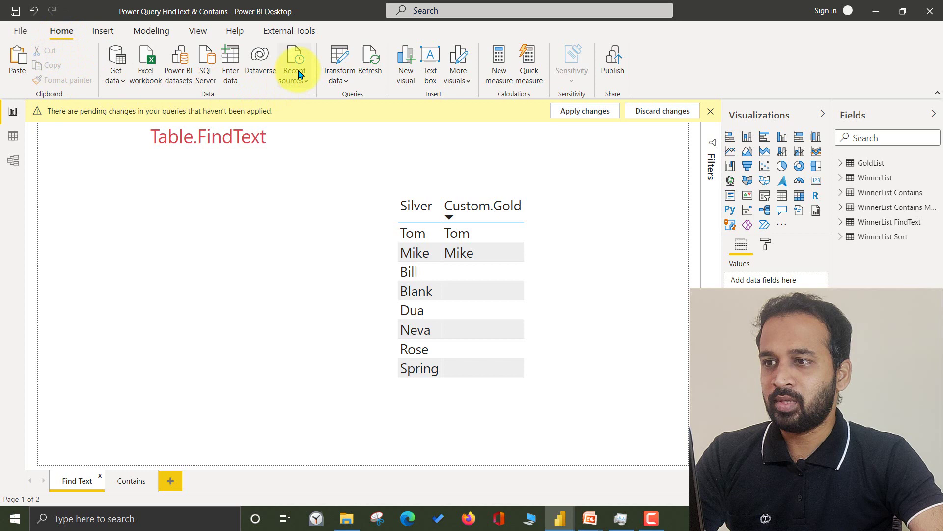
click(561, 518)
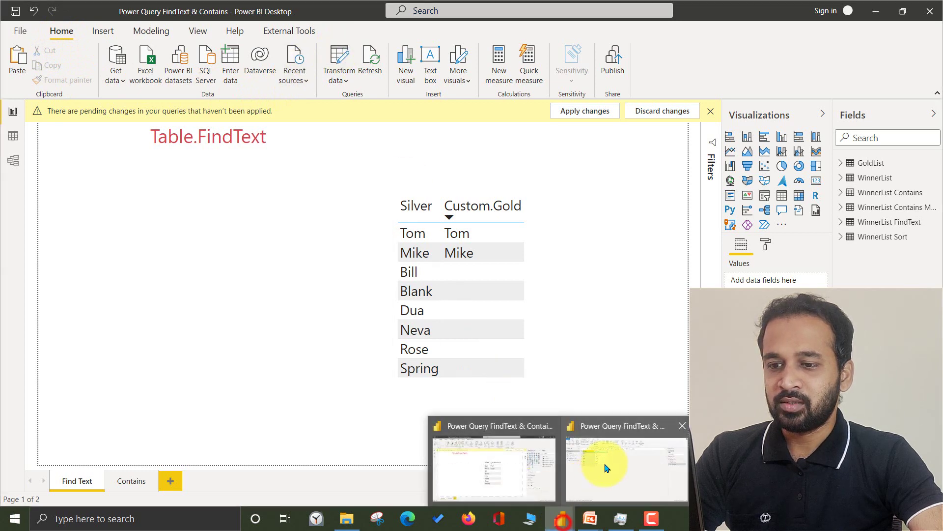
click(605, 467)
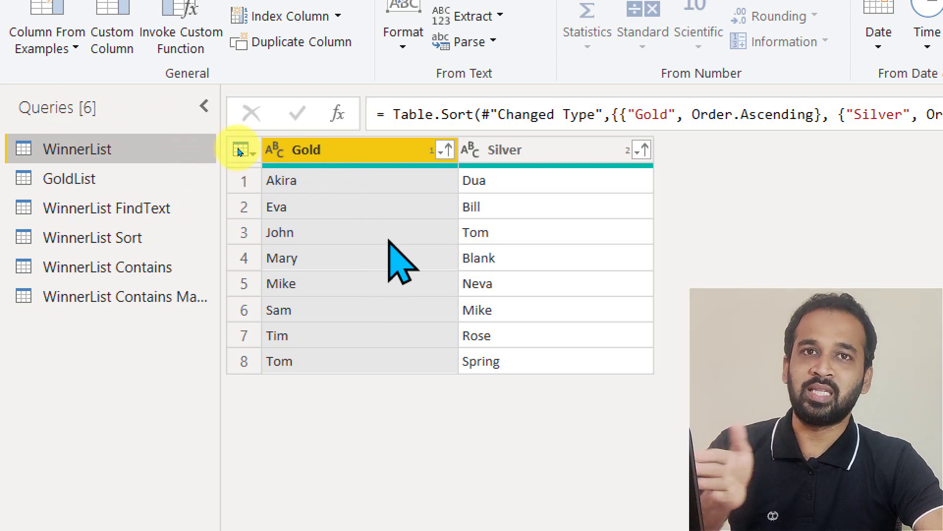
Step: Preview the GoldList query and look at its Gold column's options
right_click(75, 151)
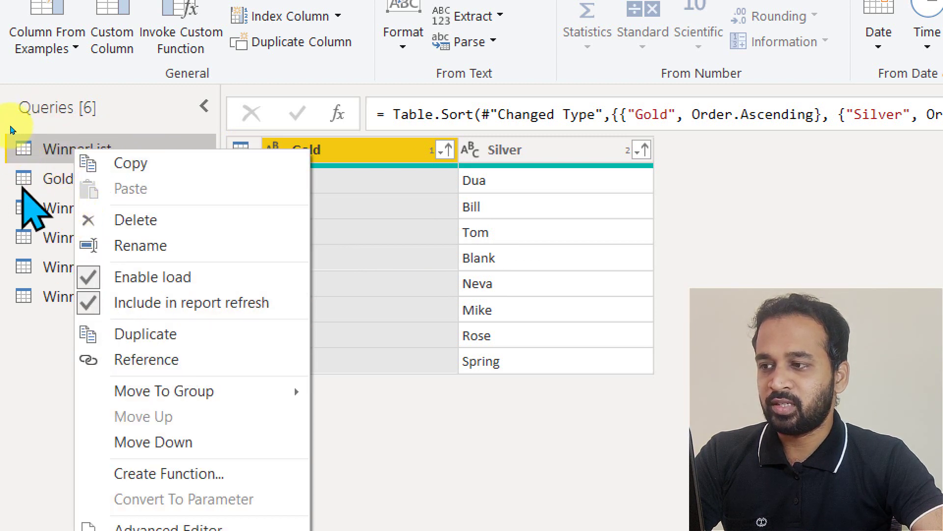
click(73, 179)
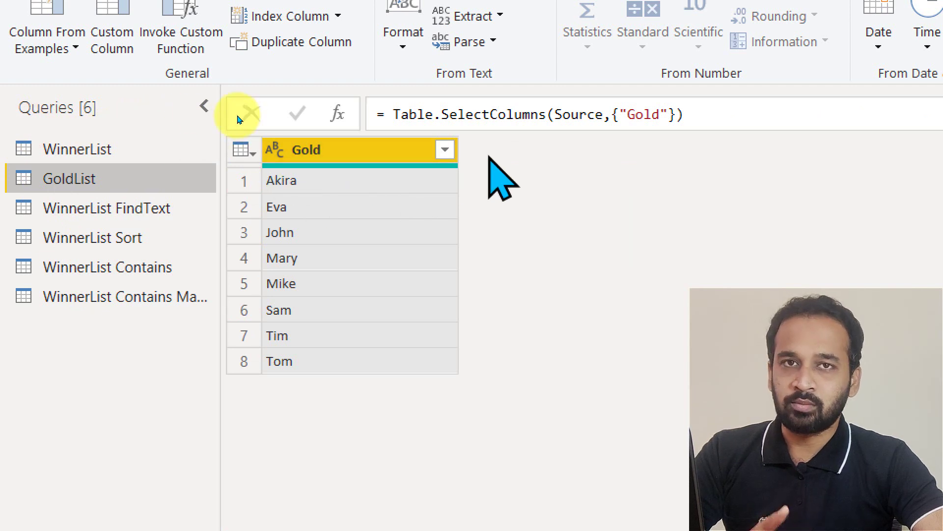
right_click(325, 147)
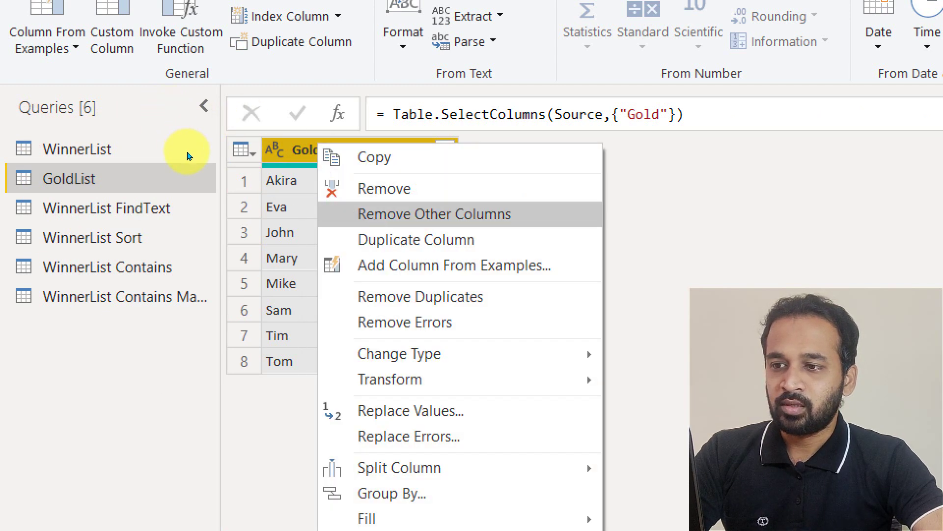
click(149, 118)
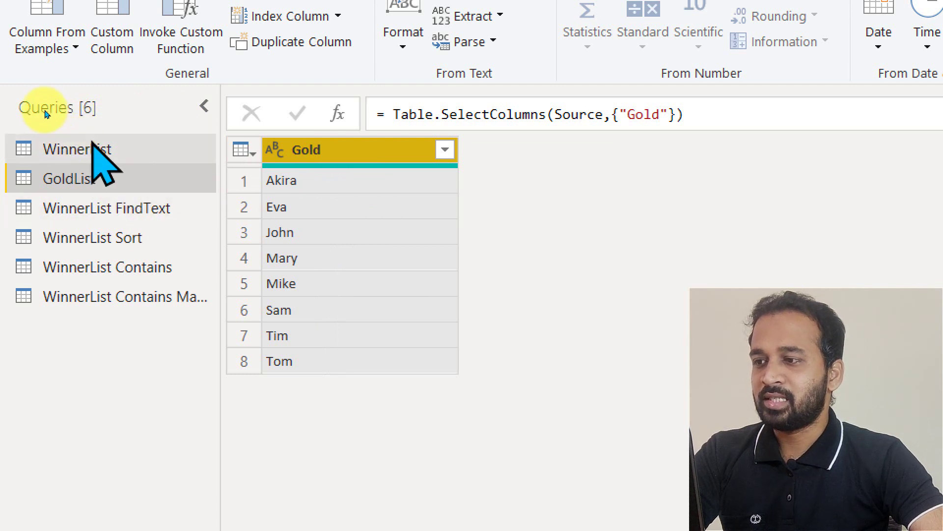
Step: Open the WinnerList FindText query and view its Source step
right_click(52, 136)
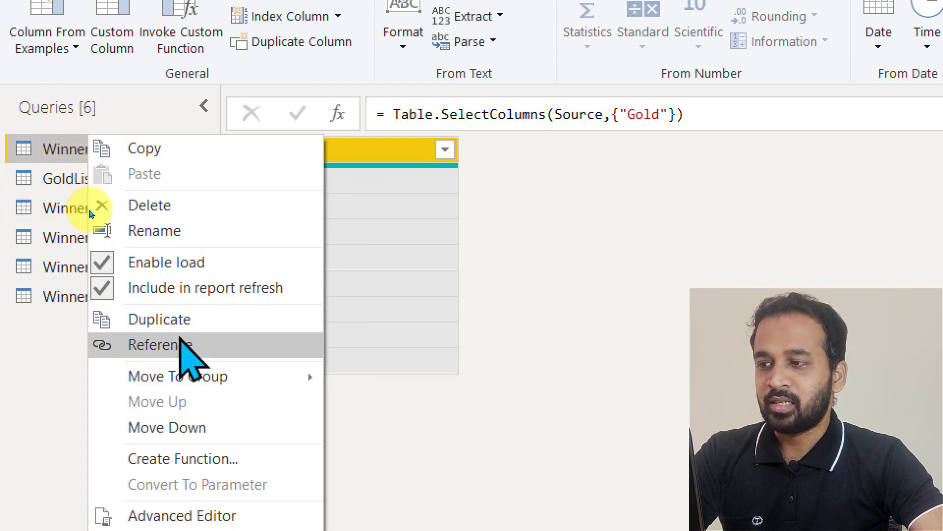
click(23, 144)
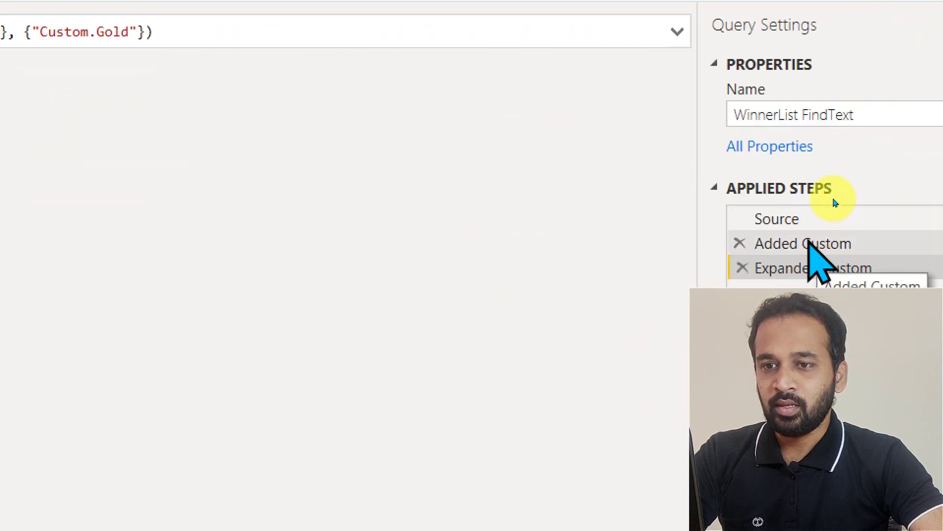
click(831, 196)
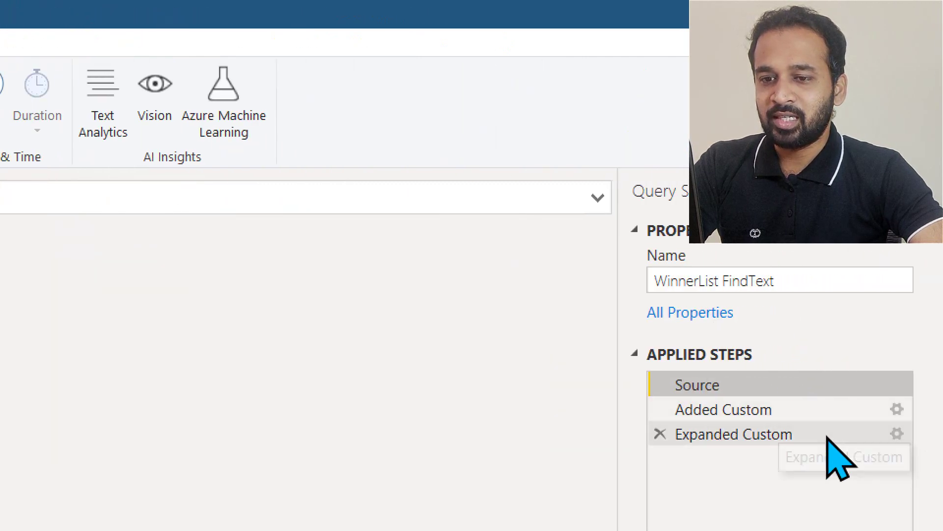
Step: Reopen the Added Custom formula and insert a new Table.FindText( call before the old formula
click(896, 410)
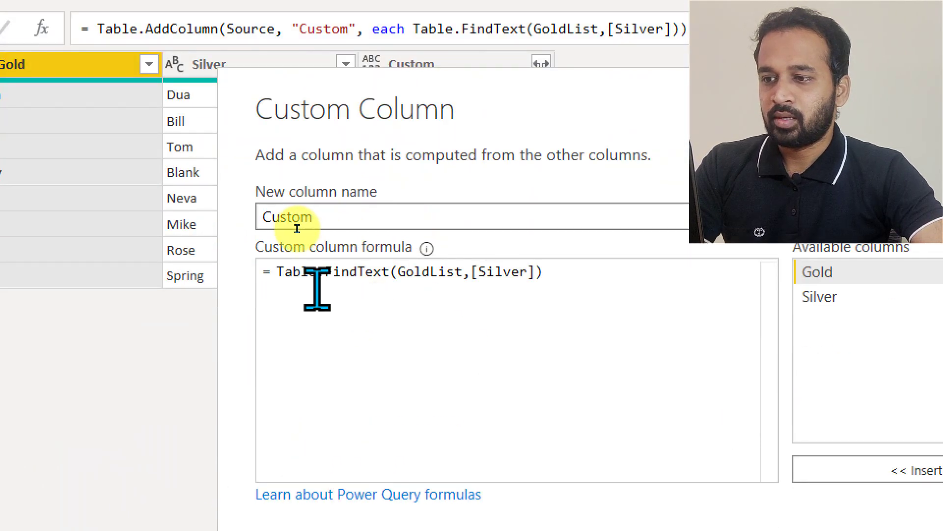
click(621, 269)
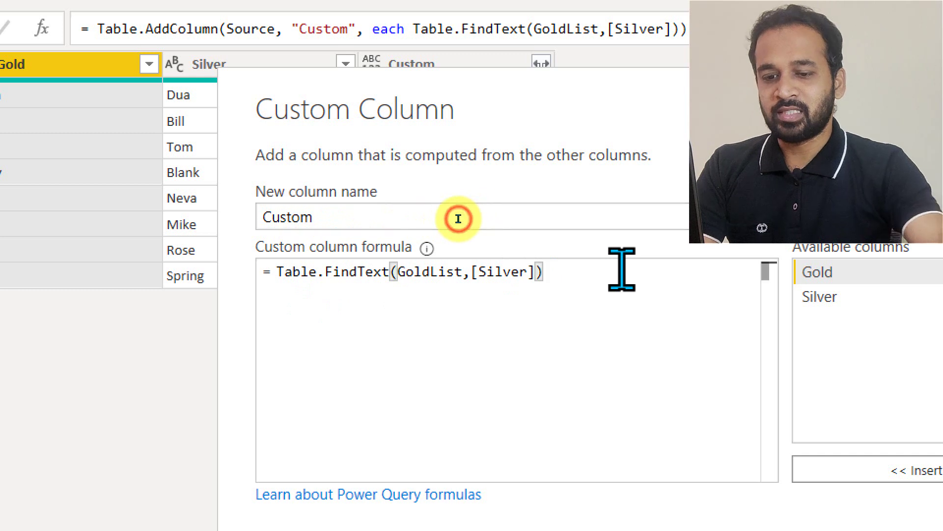
key(Home)
key(Right)
key(Right)
key(Return)
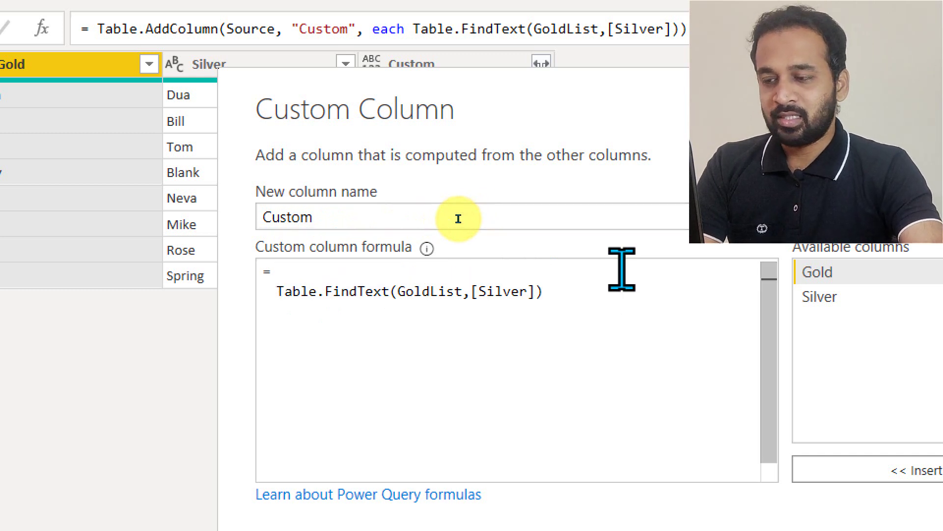
text(table)
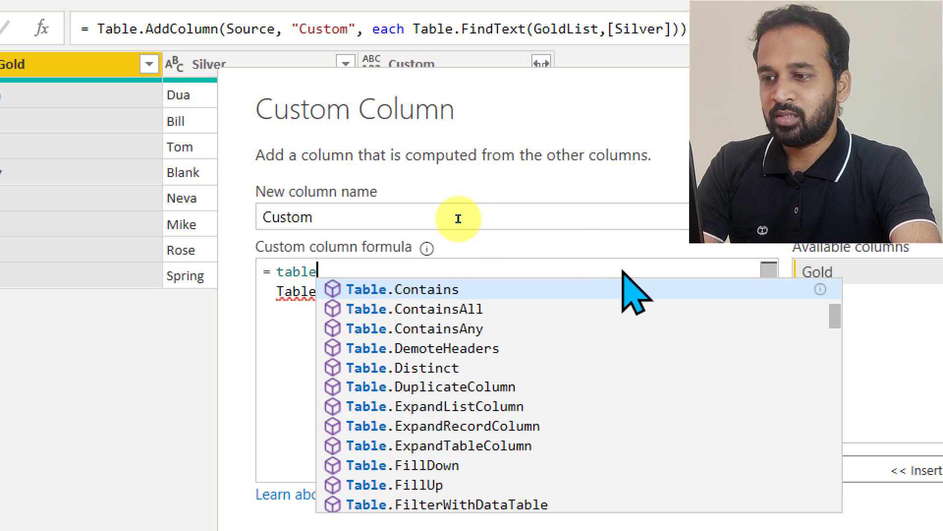
text(.findte)
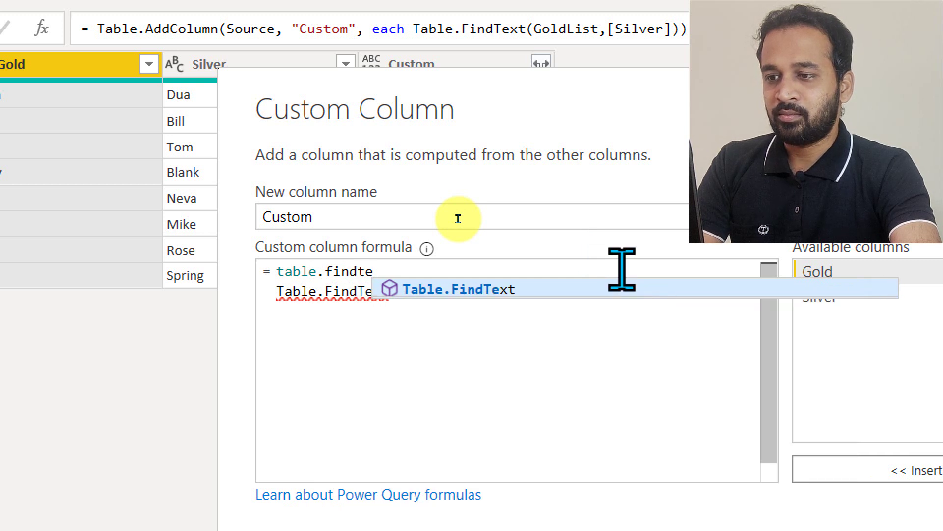
key(Tab)
text(()
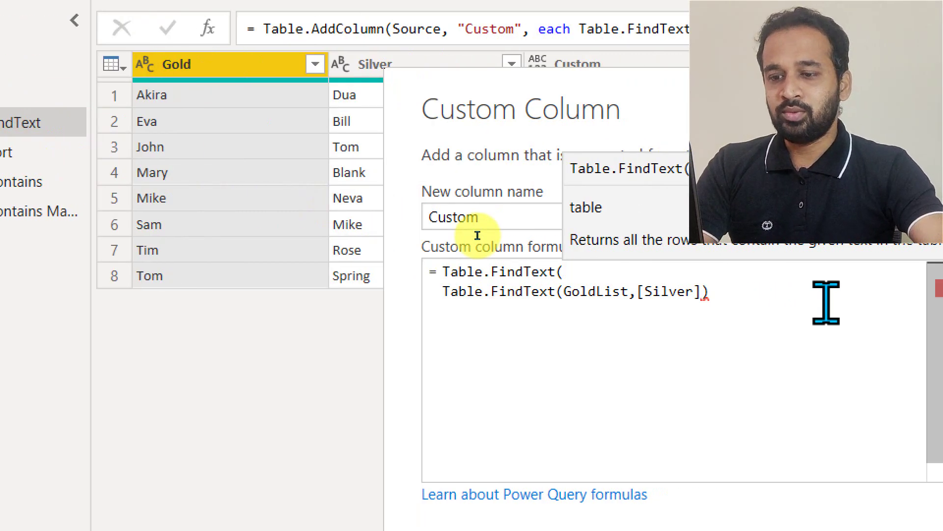
text(goldli)
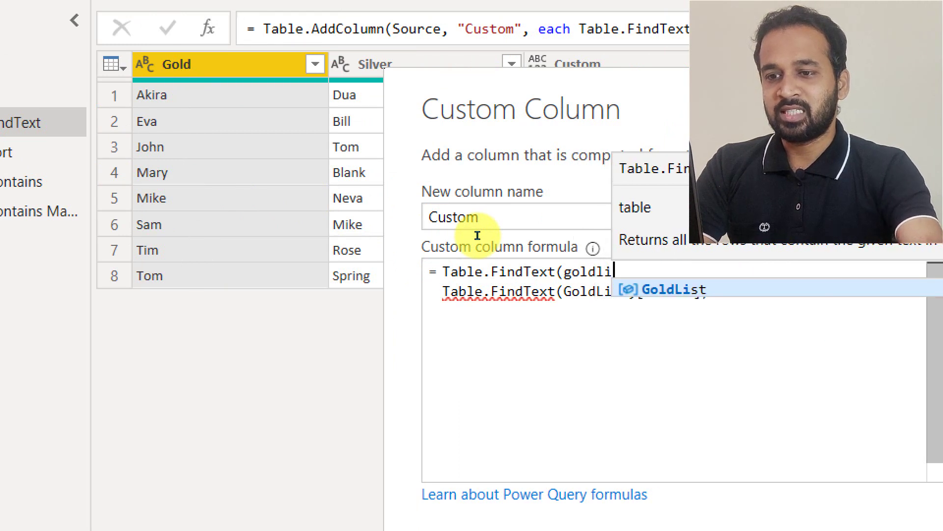
Step: Fill in the GoldList and [Silver] arguments of Table.FindText
key(Tab)
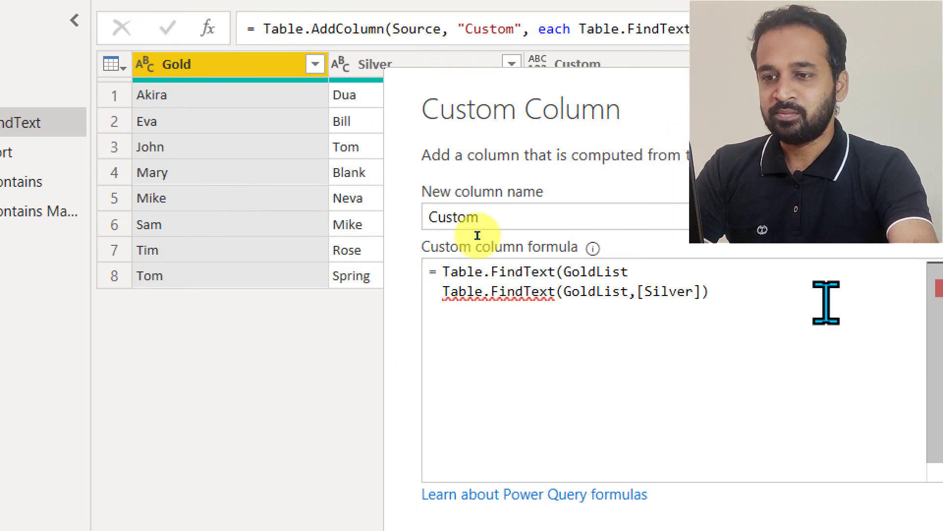
text(,)
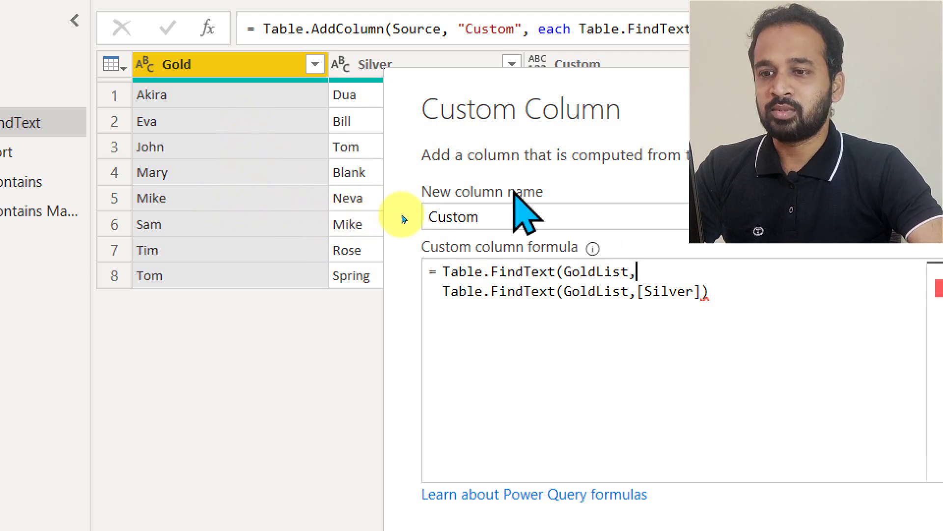
text(silver)
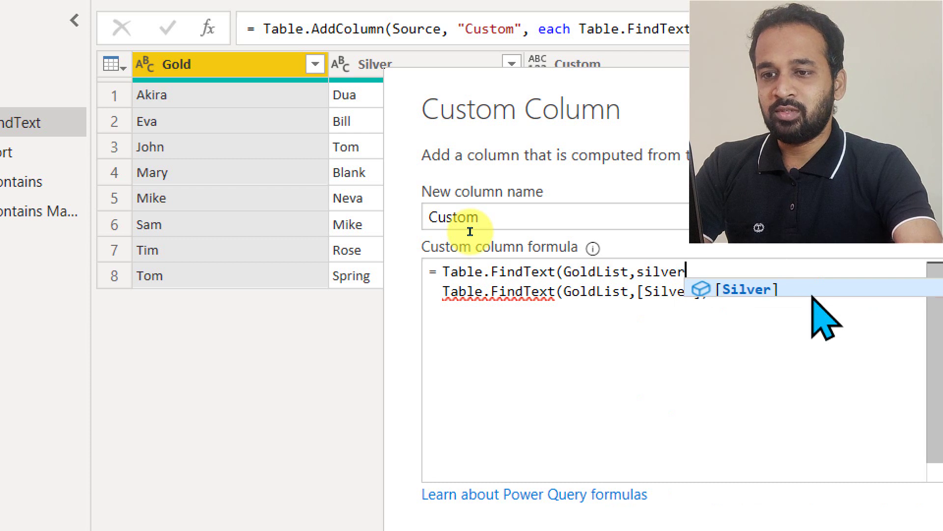
key(Tab)
text())
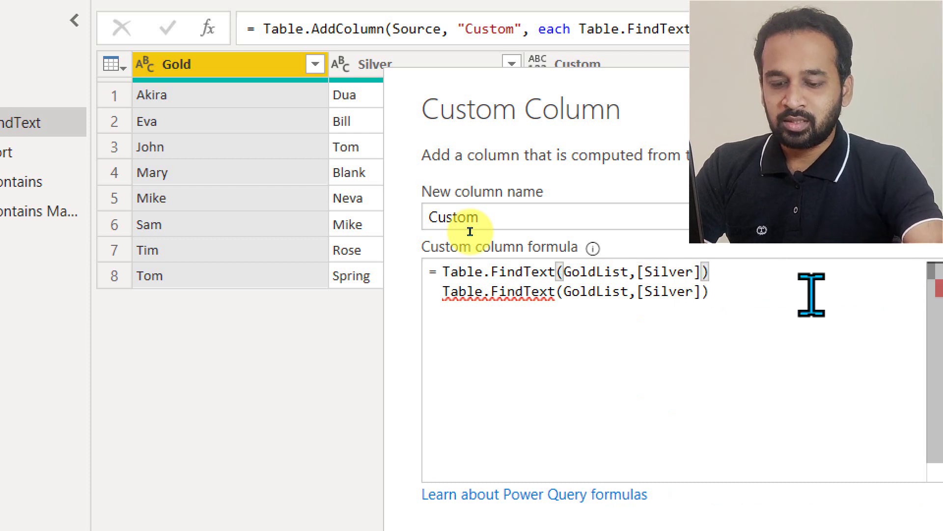
key(ctrl+Left)
key(ctrl+Left)
key(ctrl+shift+Right)
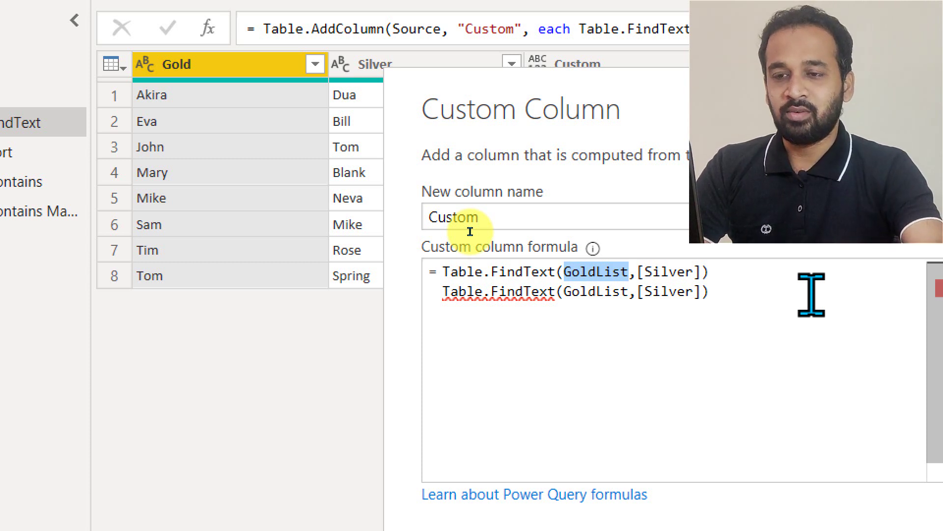
key(ctrl+Right)
key(ctrl+Right)
key(ctrl+shift+Right)
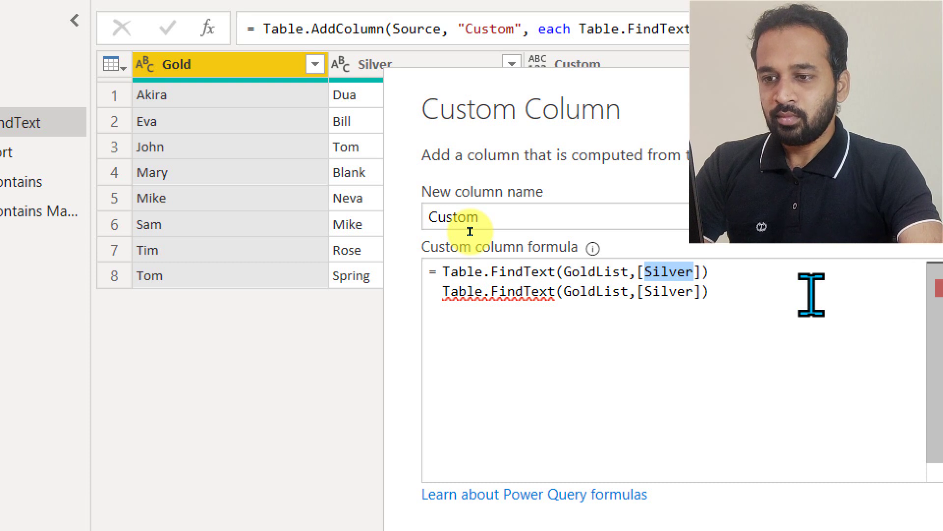
Step: Delete the duplicate second formula line
click(812, 295)
key(Home)
key(shift+End)
key(BackSpace)
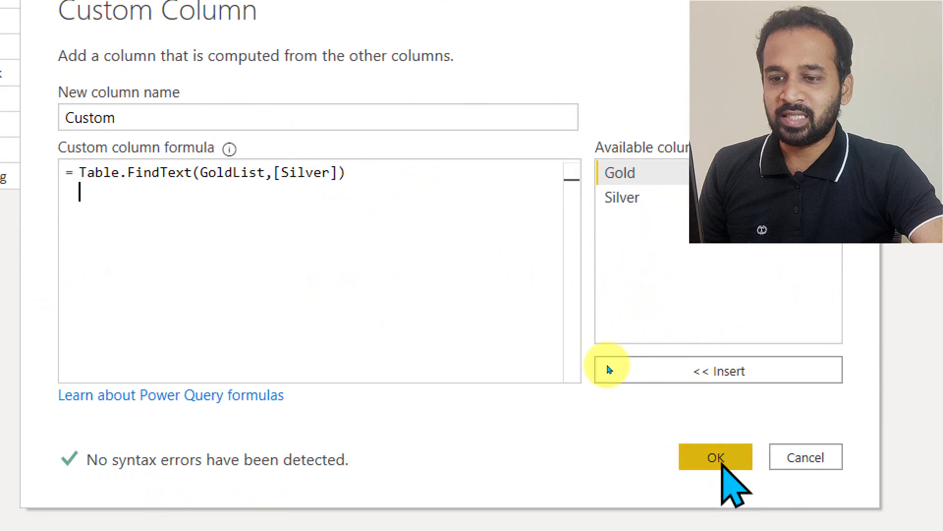
Step: Confirm the FindText custom column, expand its Gold field, and insert the expand step
click(715, 457)
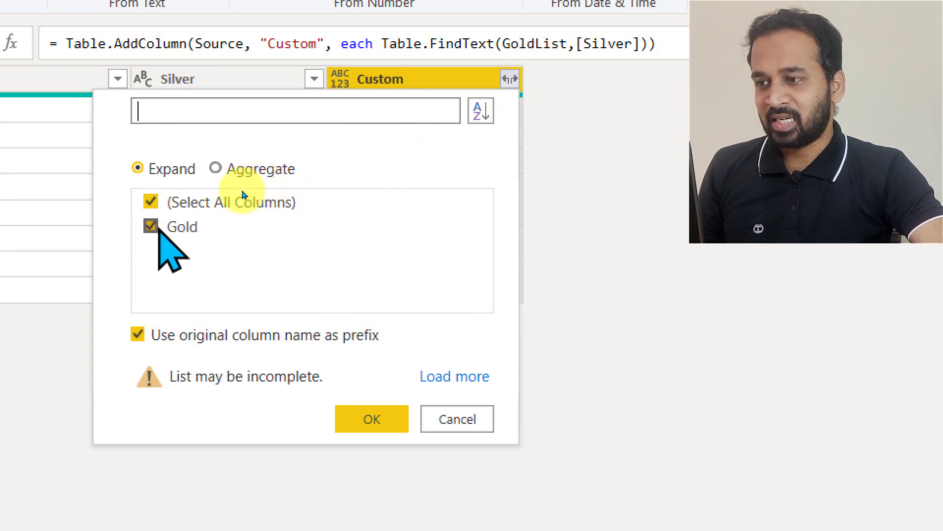
click(368, 413)
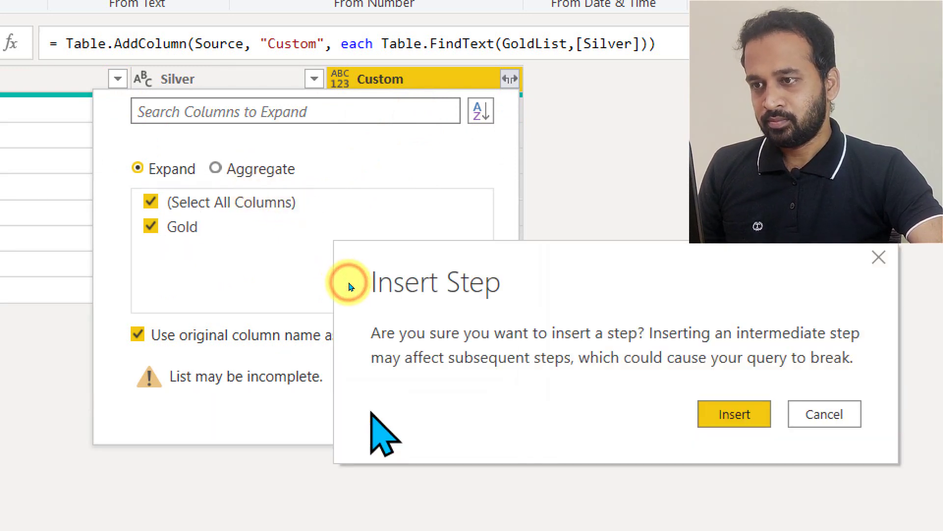
click(584, 284)
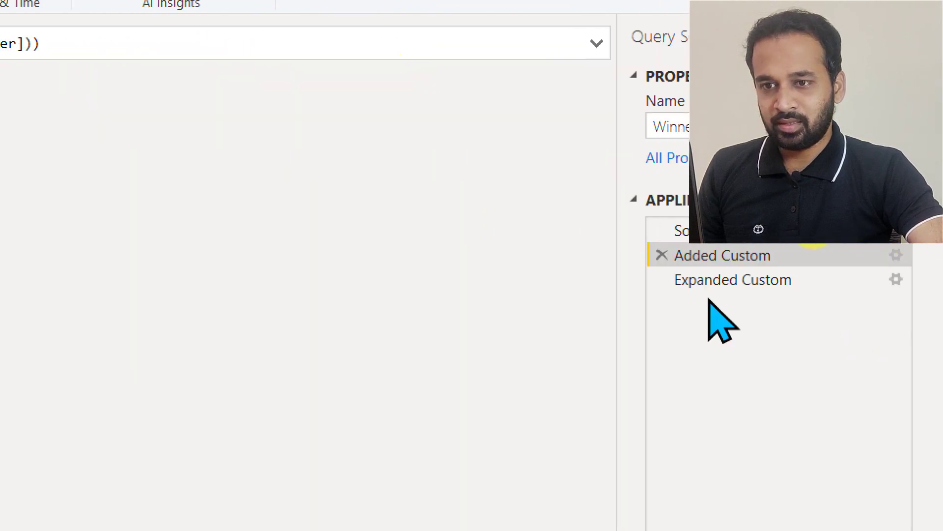
Step: Check the Custom.Gold result in the Expanded Custom step
click(678, 281)
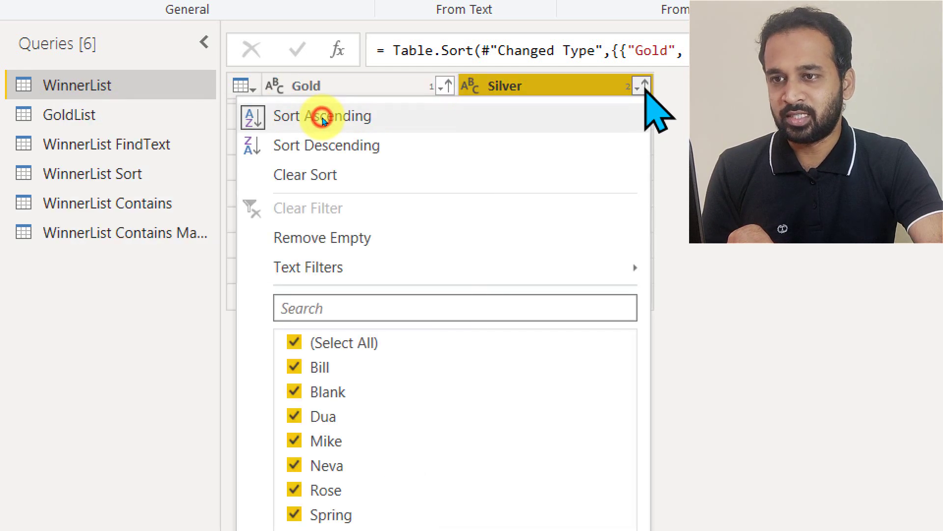
Step: Close the Gold column's sort and filter menu on the WinnerList query
click(359, 120)
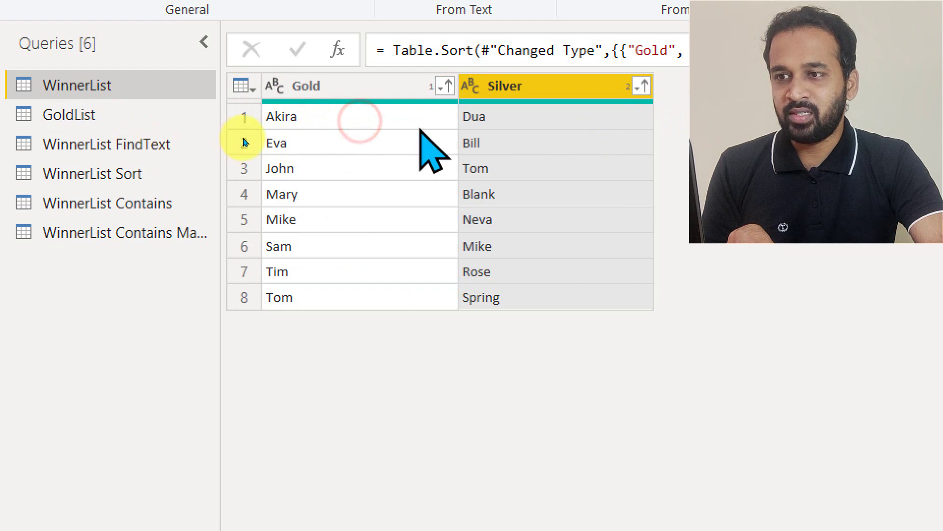